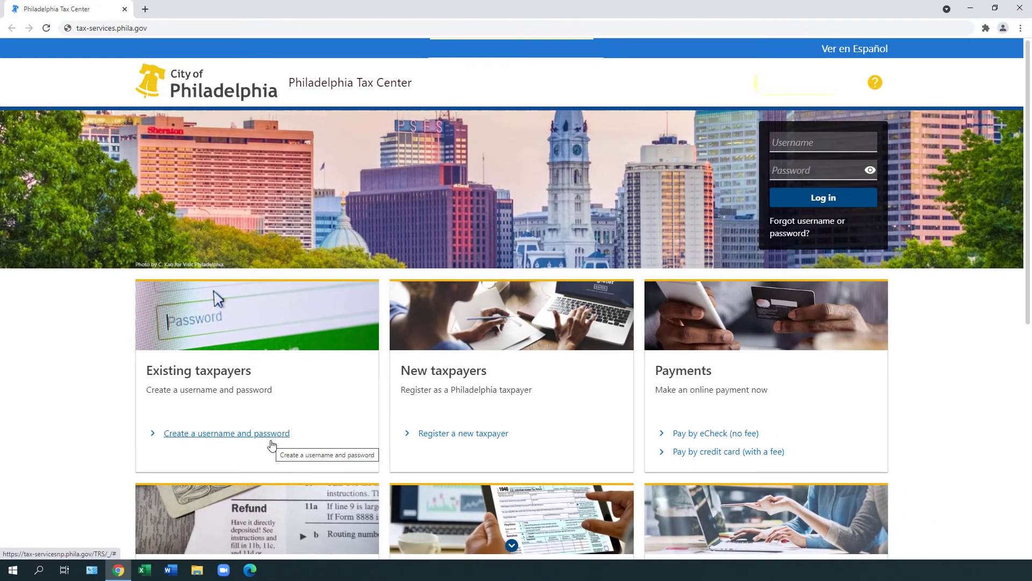
# Step: Start a new username, answer No to being a tax professional, and choose Social Security Number
pyautogui.click(300, 438)
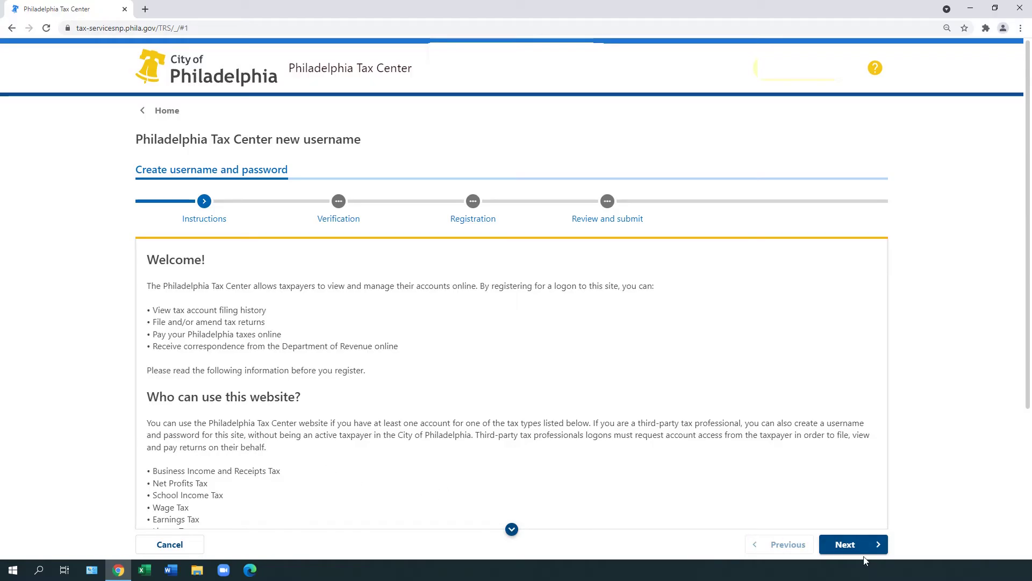
pyautogui.click(848, 545)
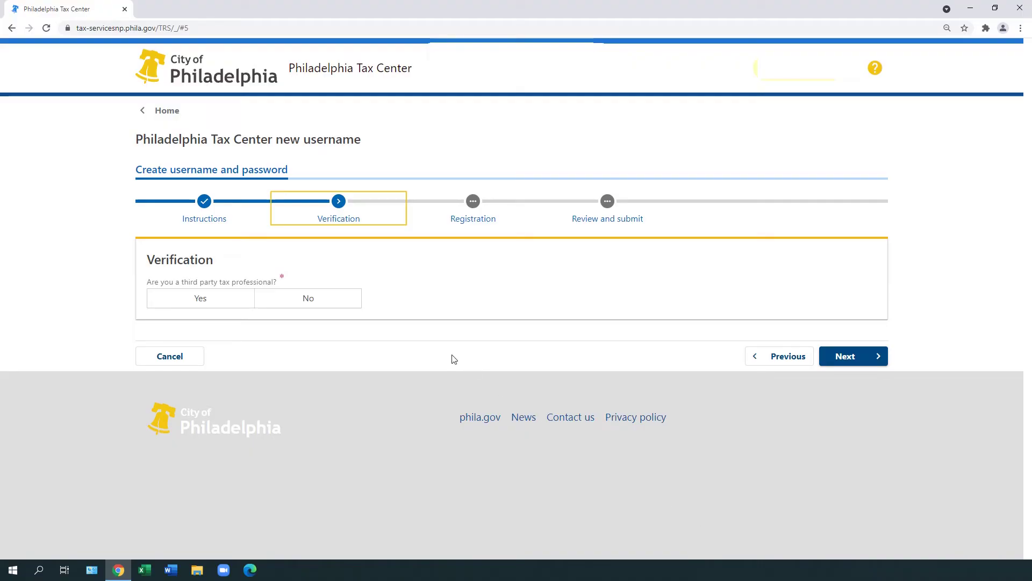
pyautogui.click(355, 307)
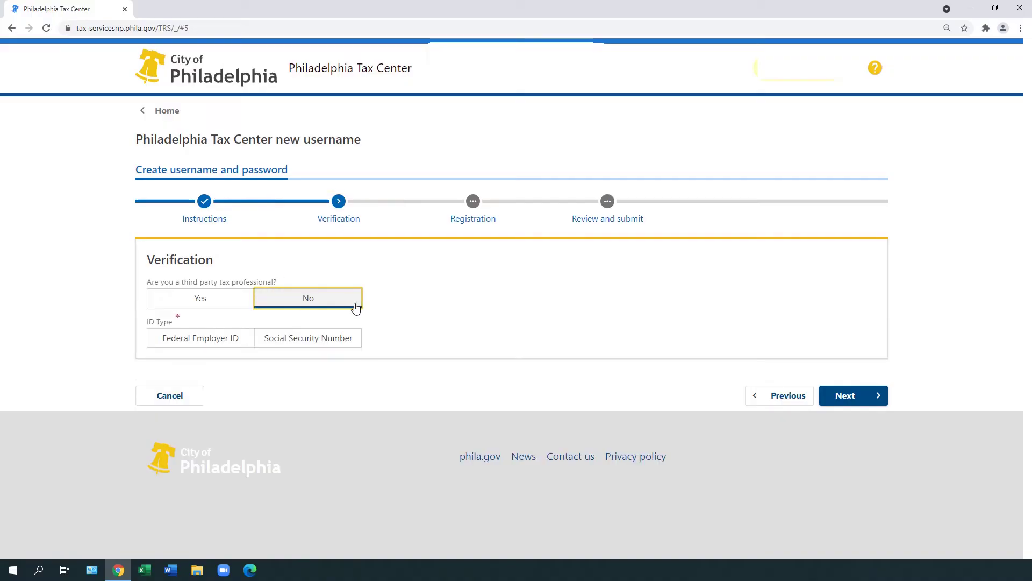
pyautogui.click(355, 336)
# Step: Enter the taxpayer's Social Security Number in both SSN fields
pyautogui.click(353, 379)
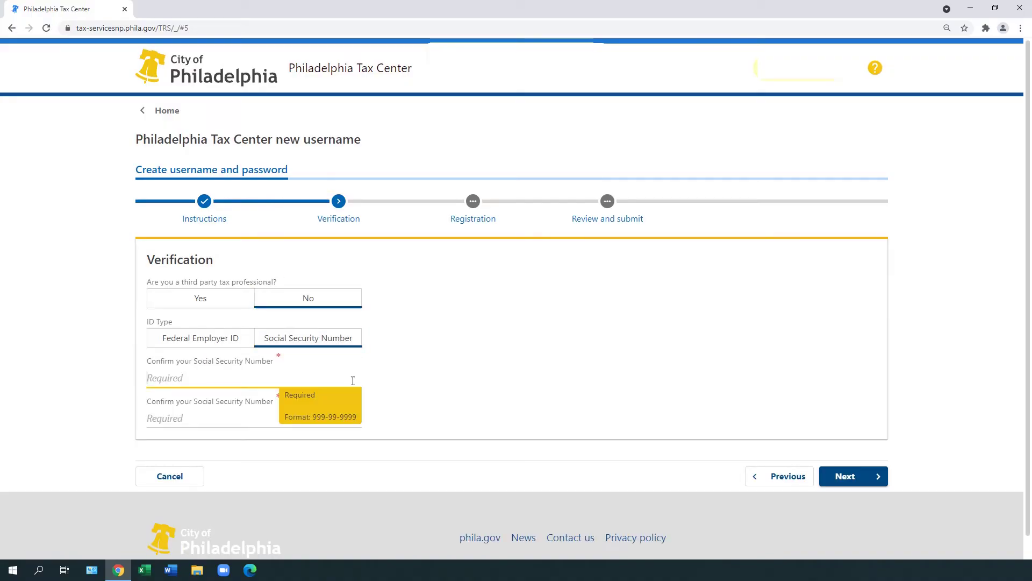
pyautogui.click(275, 426)
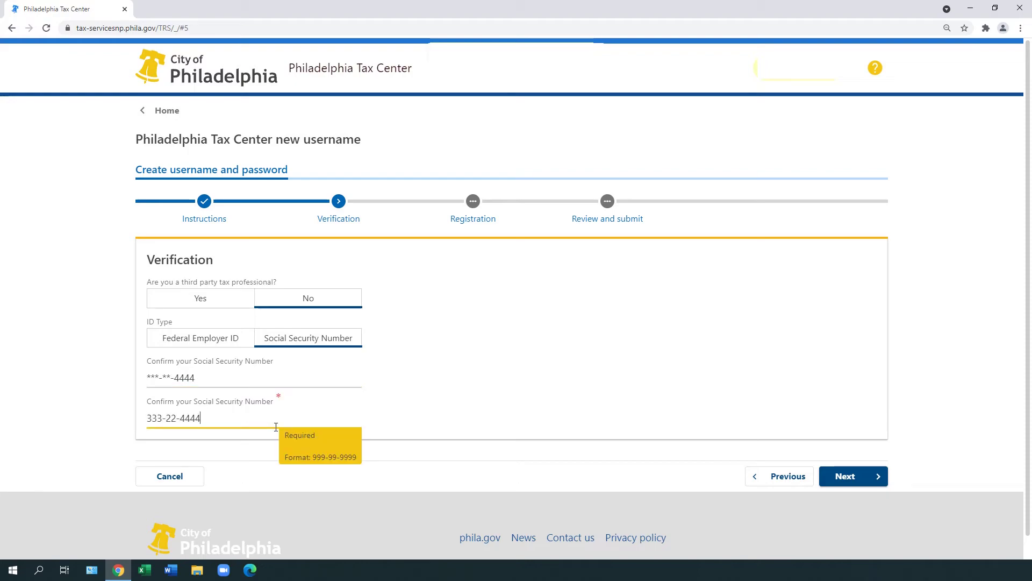
pyautogui.click(370, 432)
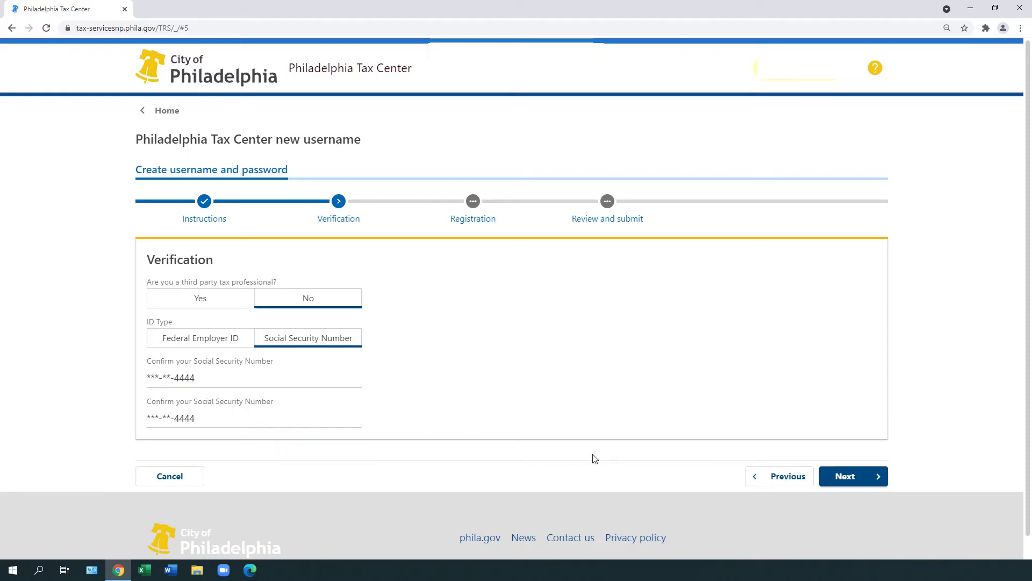
# Step: Fill in the registrant's full name, cell phone number, and e-mail address twice
pyautogui.click(868, 489)
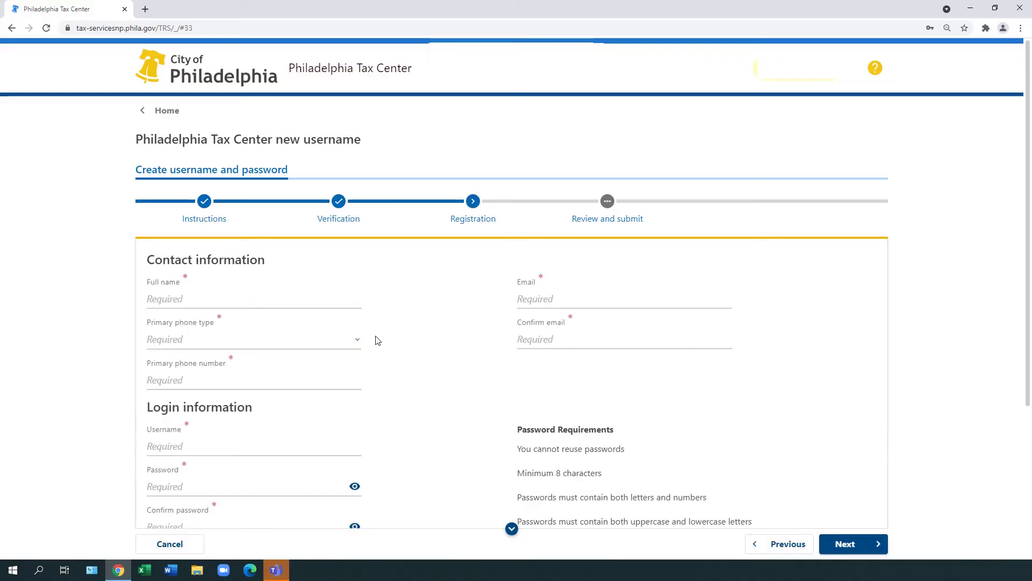
pyautogui.click(342, 298)
pyautogui.write('JANET P TAXPAYER')
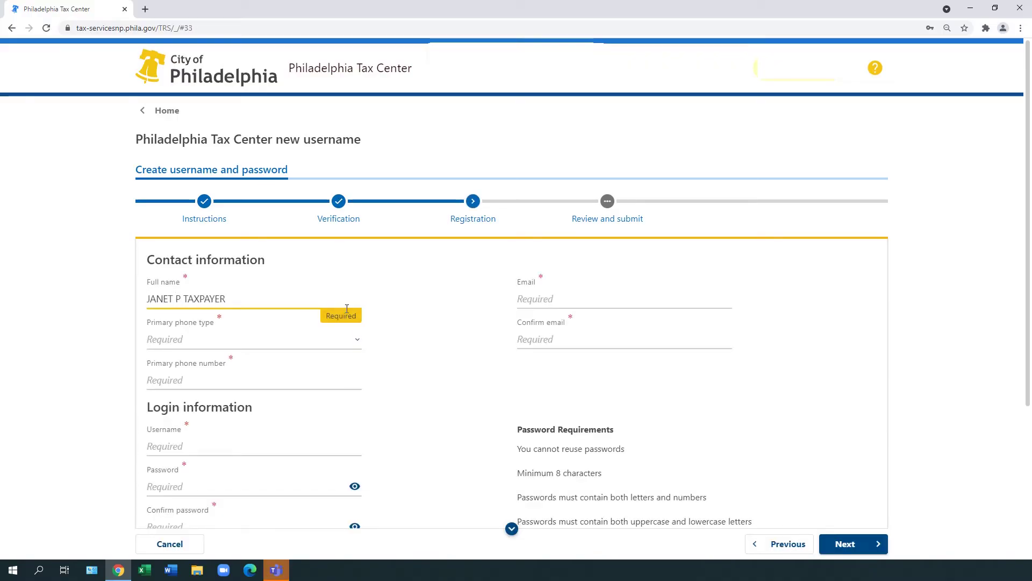
pyautogui.click(344, 339)
pyautogui.click(347, 384)
pyautogui.write('2155551234')
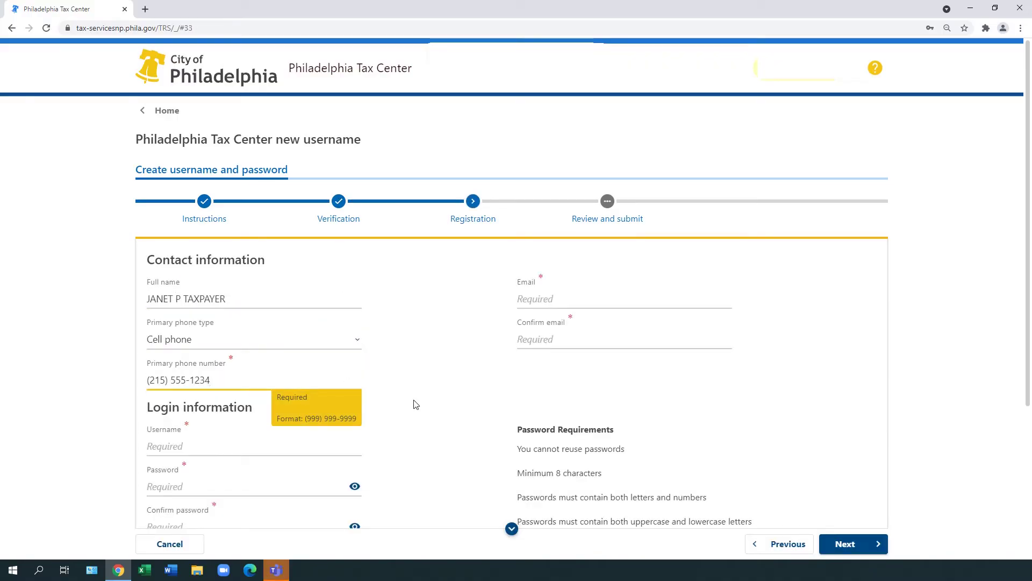
pyautogui.press('Tab')
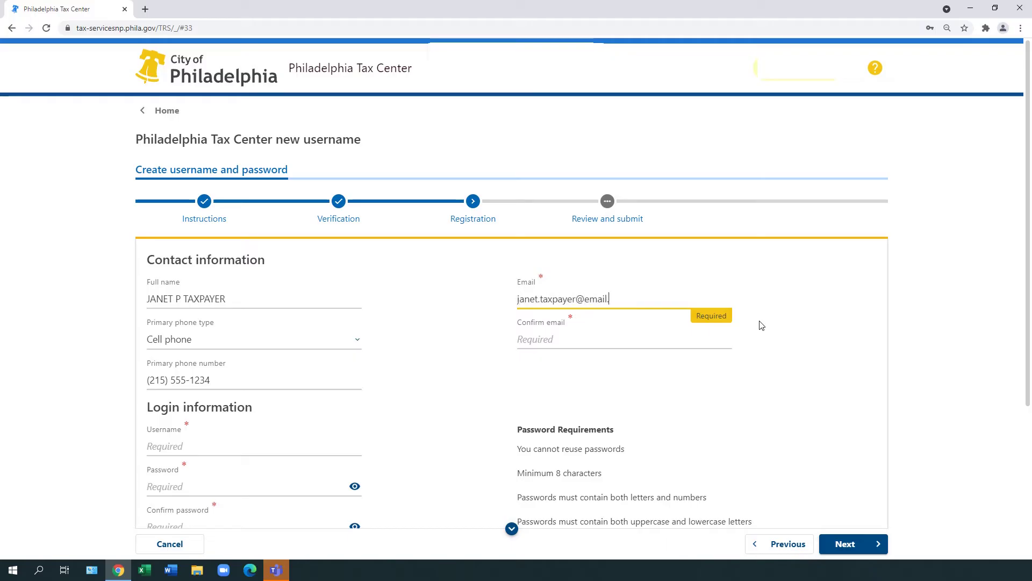
pyautogui.press('Tab')
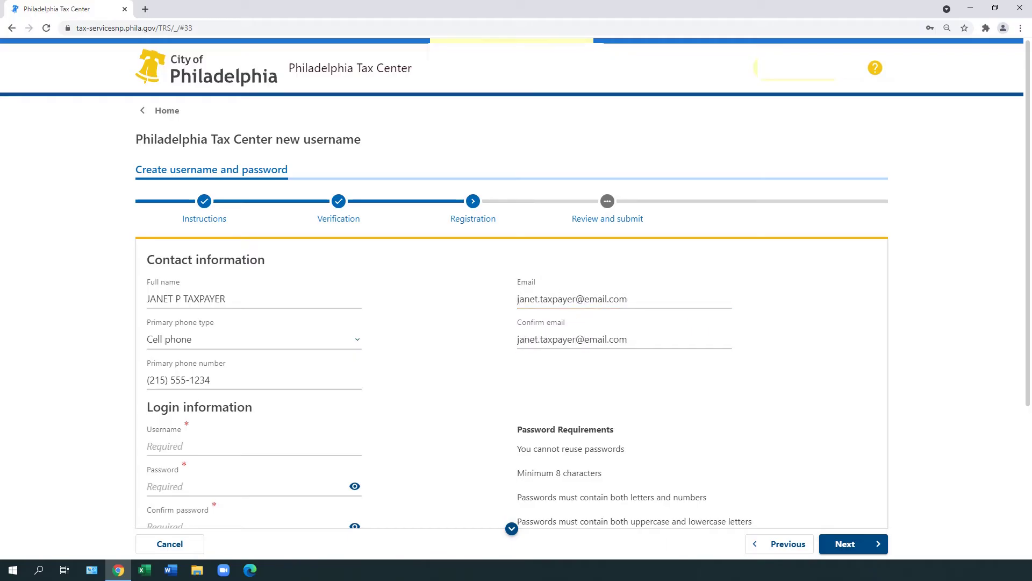
# Step: Enter the new username and type the account password twice
pyautogui.scroll(-4, 806, 484)
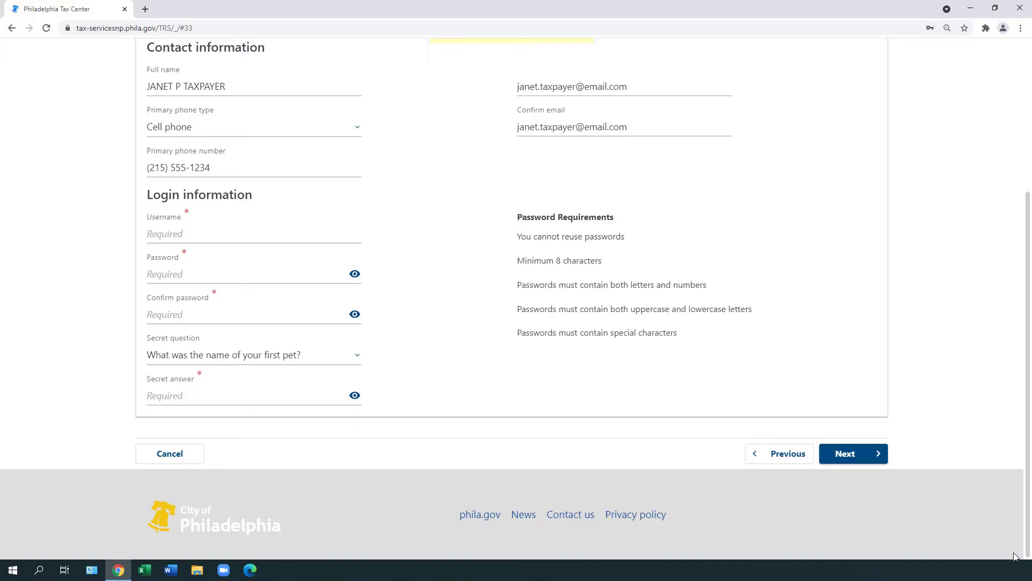
pyautogui.click(225, 233)
pyautogui.write('JanetTaxes')
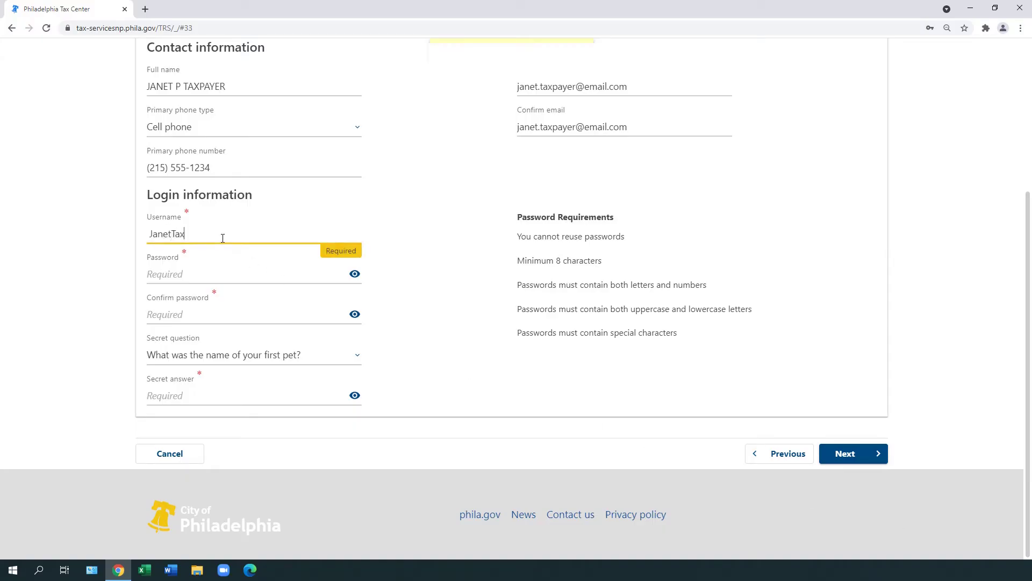
pyautogui.press('Tab')
pyautogui.write('JanetTaxes1!')
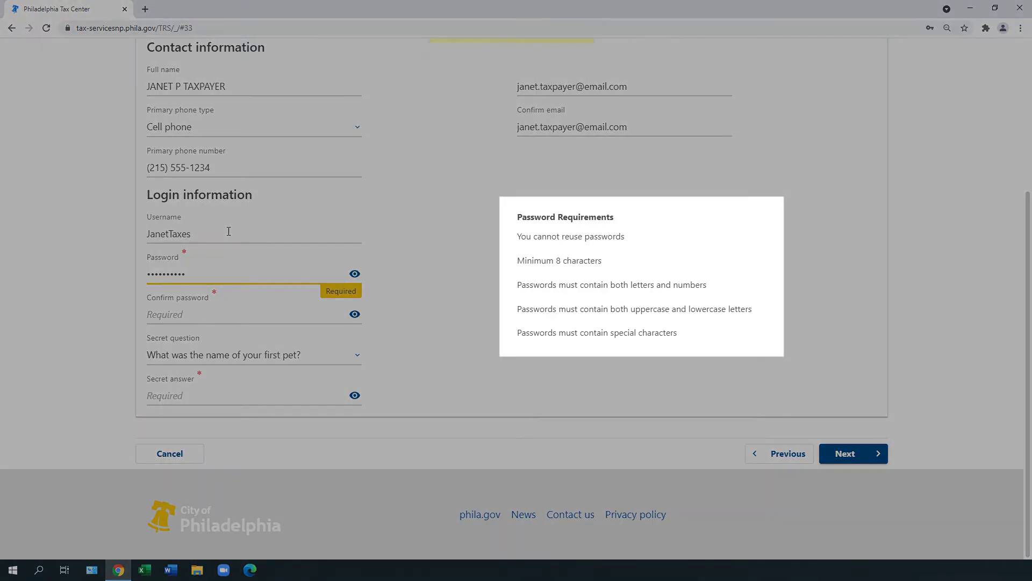
pyautogui.press('Tab')
pyautogui.press('Tab')
pyautogui.write('JanetT')
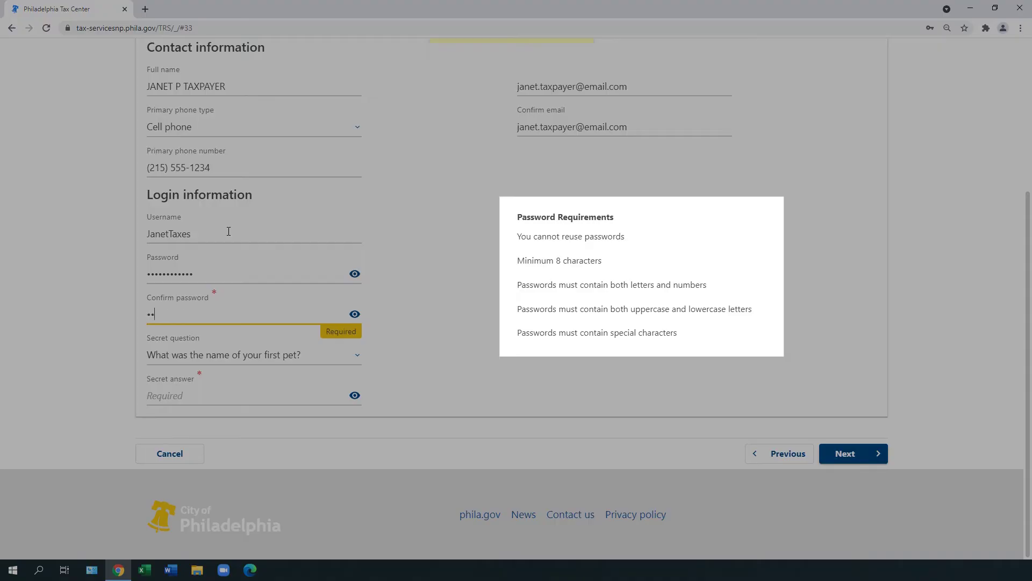
pyautogui.write('axes1!')
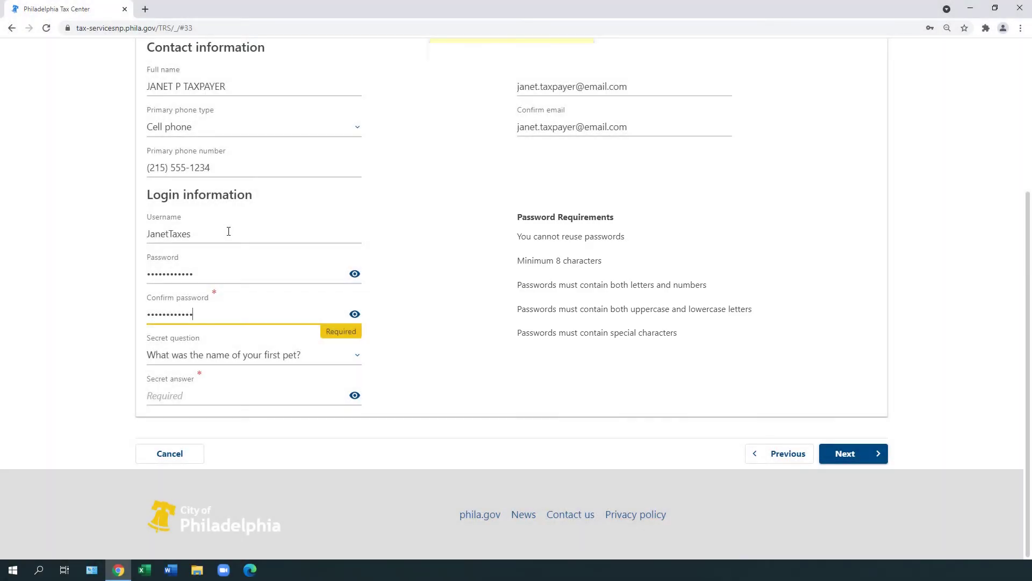
# Step: Choose 'What was the name of your first pet?', enter the secret answer, and continue to review
pyautogui.click(357, 357)
pyautogui.click(353, 453)
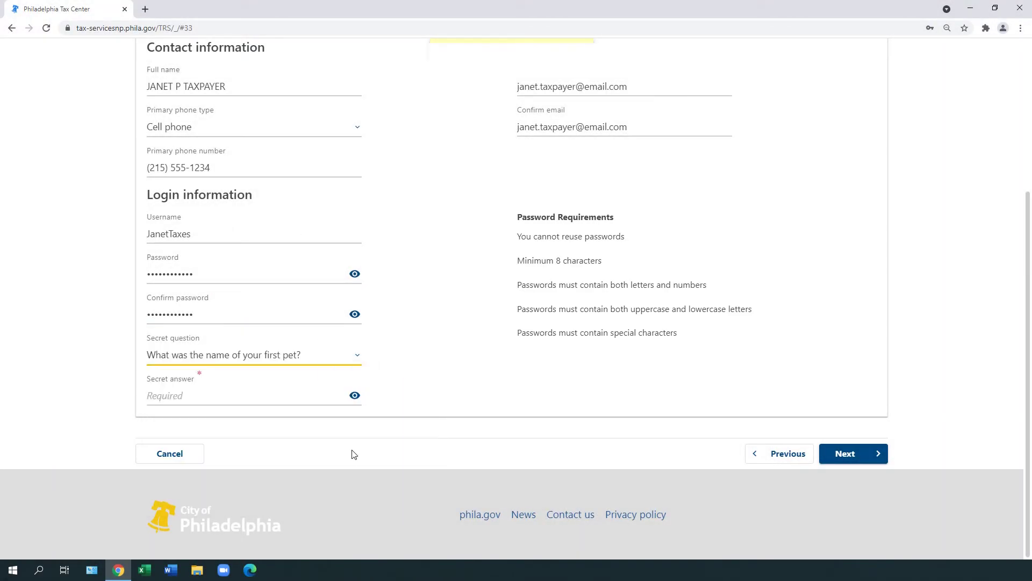
pyautogui.press('Tab')
pyautogui.write('Buddy')
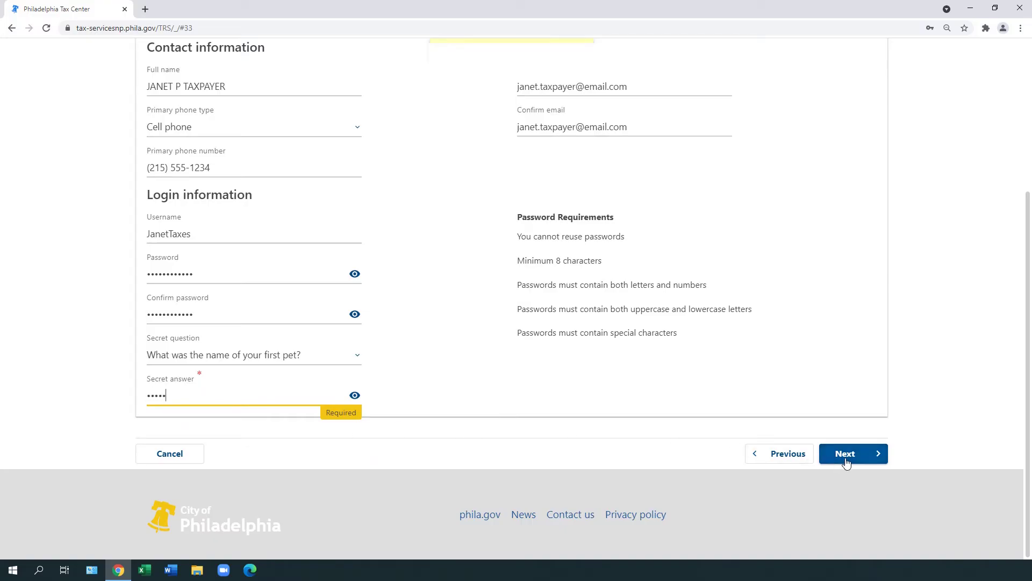
pyautogui.click(862, 463)
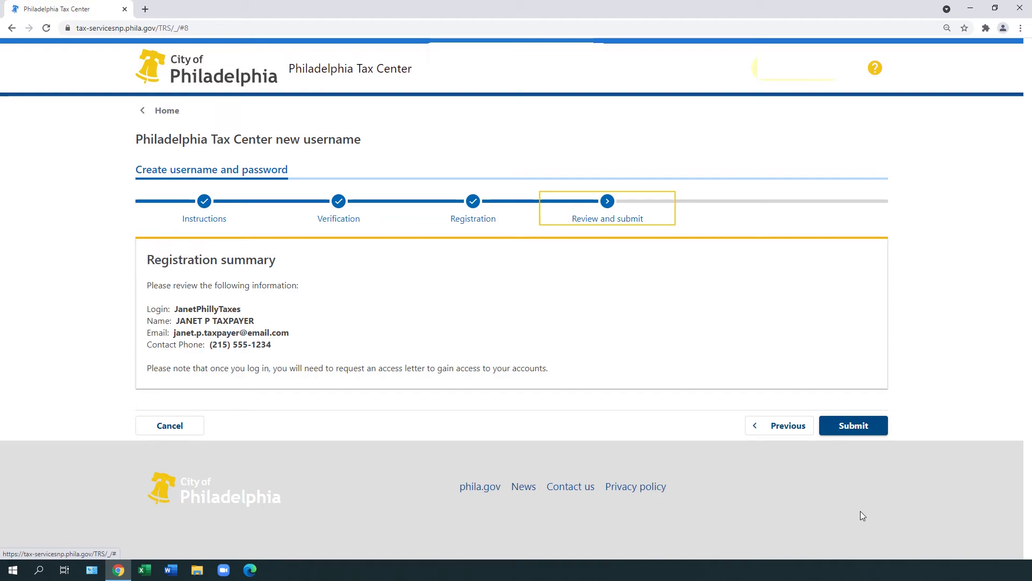
# Step: Submit the registration summary and acknowledge the confirmation to return home
pyautogui.click(861, 433)
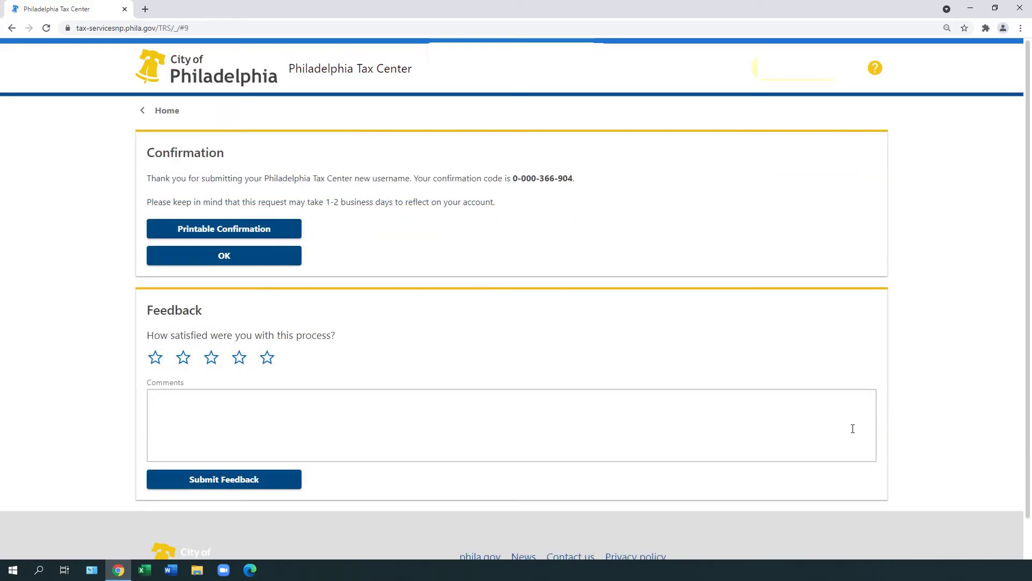
pyautogui.click(283, 262)
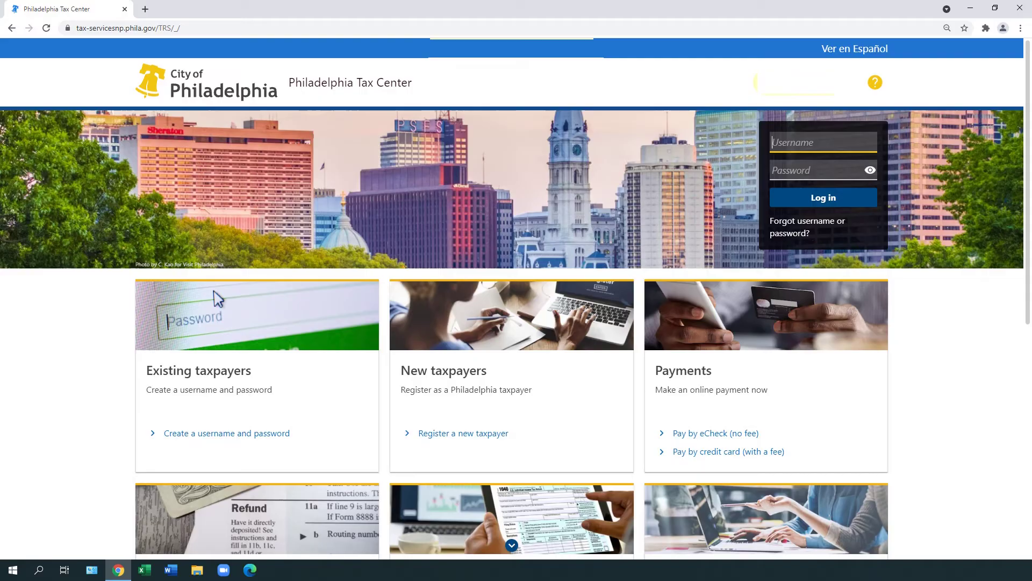
# Step: Log in with the new username and its password
pyautogui.write('JanetTaxes')
pyautogui.press('Tab')
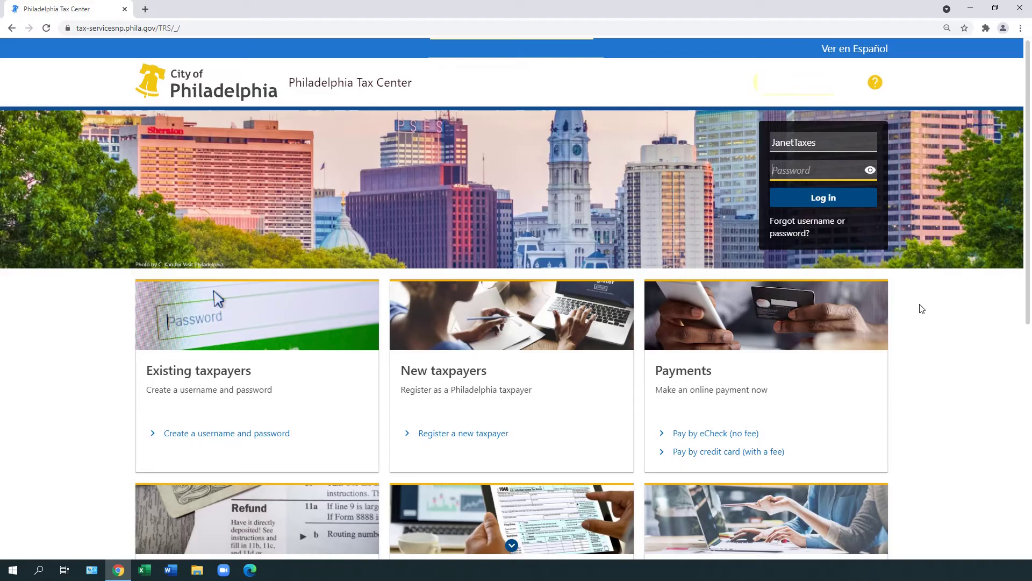
pyautogui.write('•••••••••••')
pyautogui.click(864, 208)
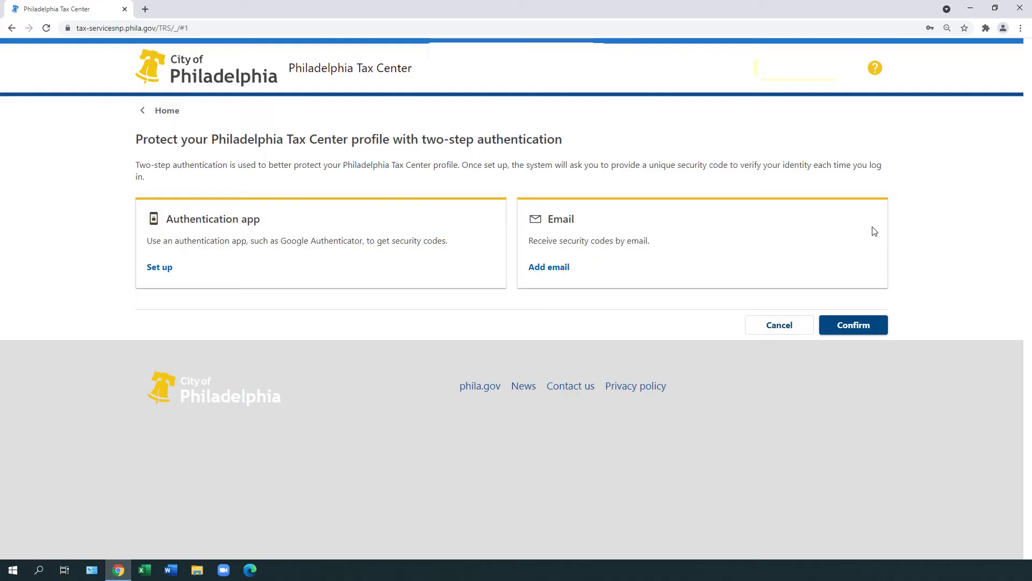
# Step: Set up the authentication app, save it, and confirm the six-digit security code
pyautogui.click(166, 269)
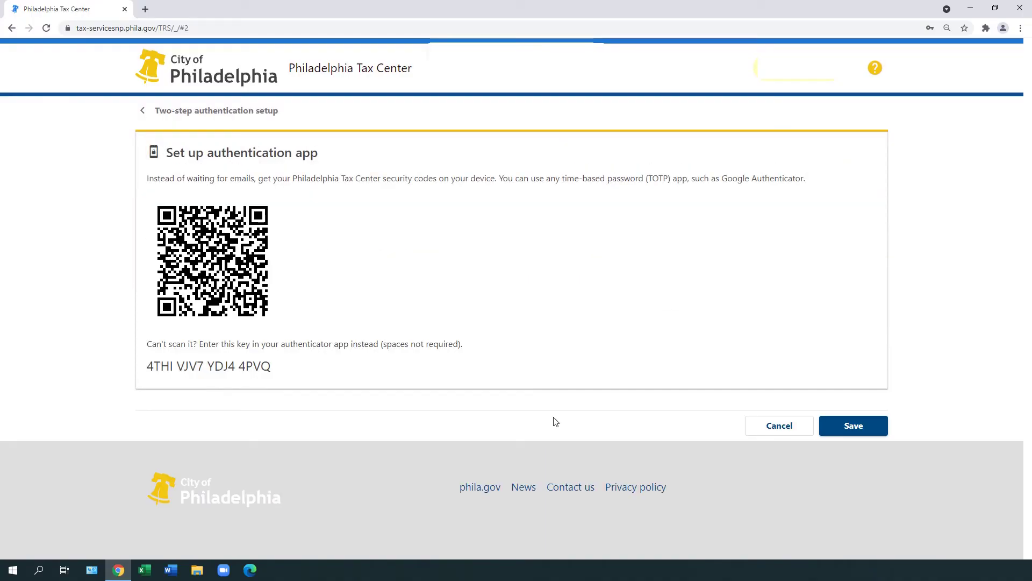
pyautogui.click(866, 428)
pyautogui.click(191, 219)
pyautogui.write('87')
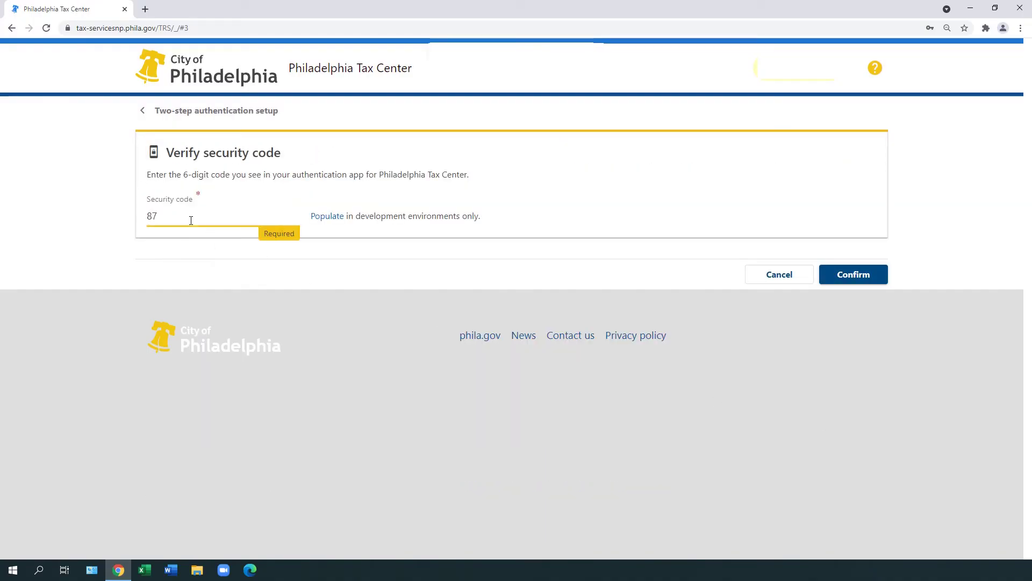
pyautogui.write('6754')
pyautogui.click(872, 278)
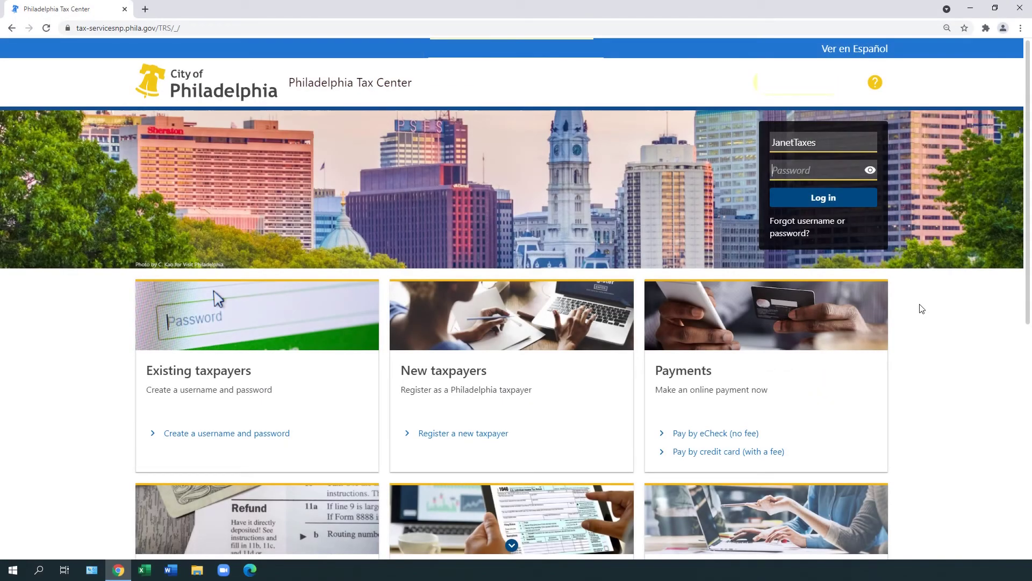
# Step: Log in with the password, then submit the access letter's Letter ID for verification
pyautogui.write('********')
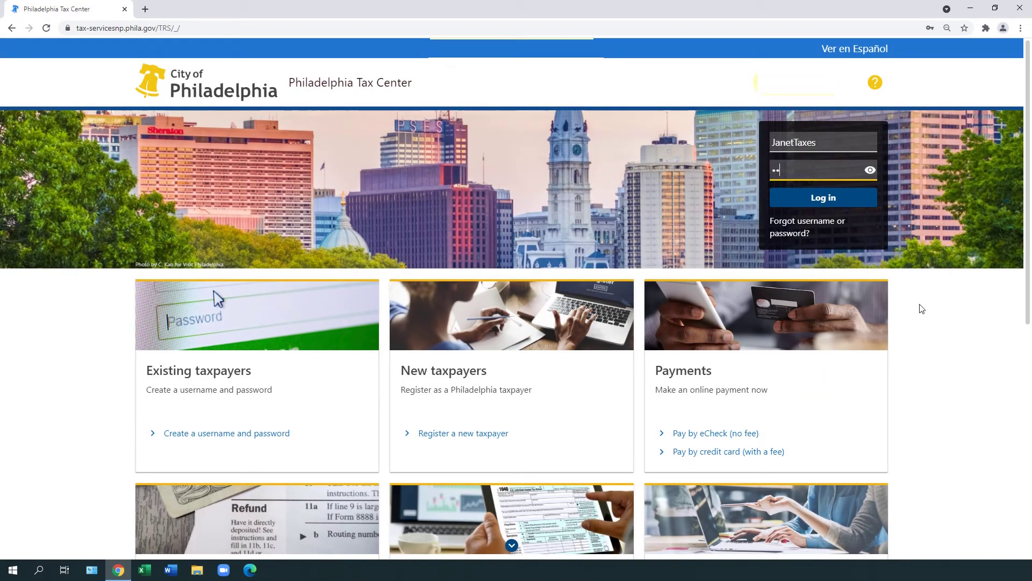
pyautogui.write('****')
pyautogui.click(863, 206)
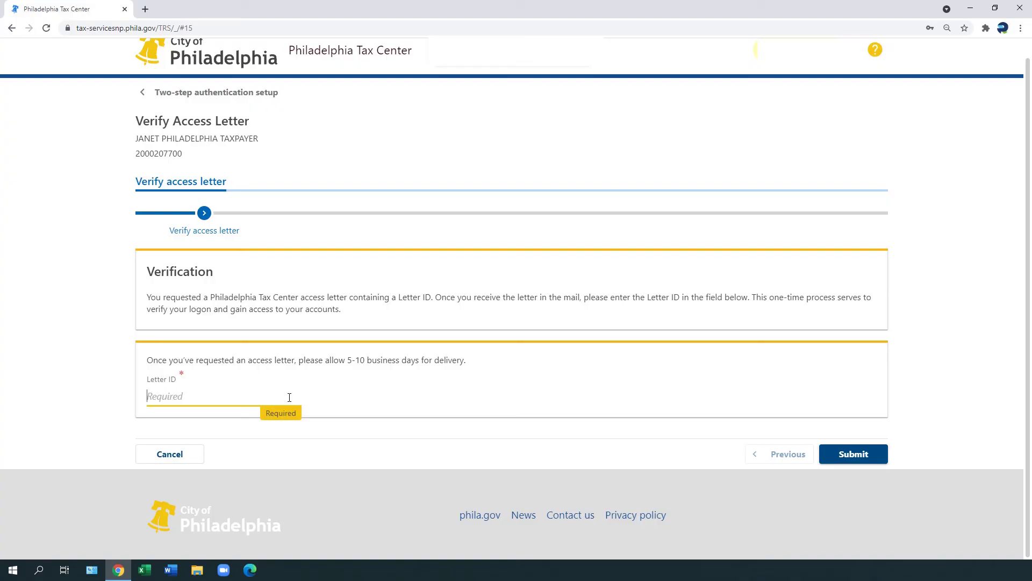
pyautogui.write('012345')
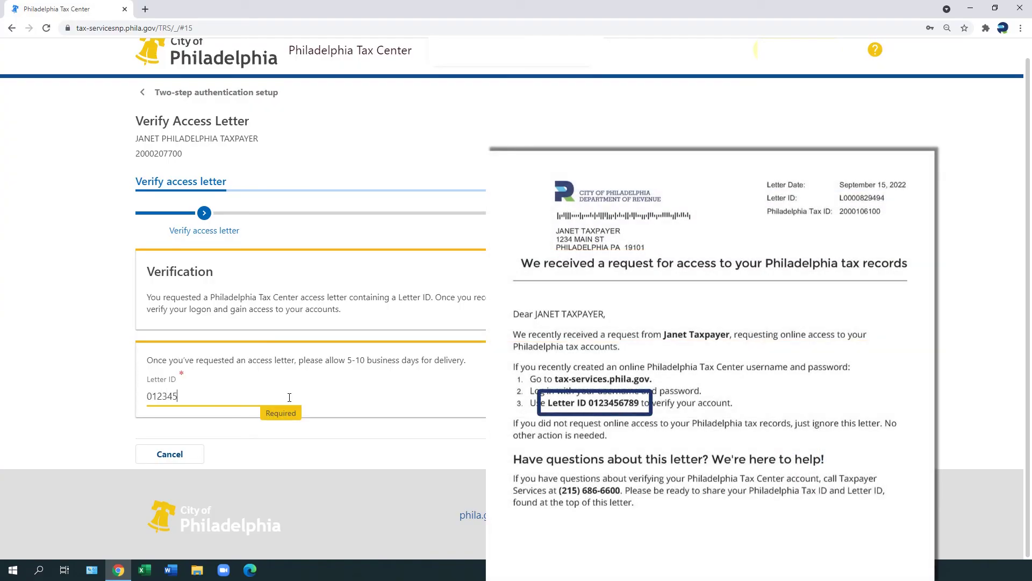
pyautogui.write('6789')
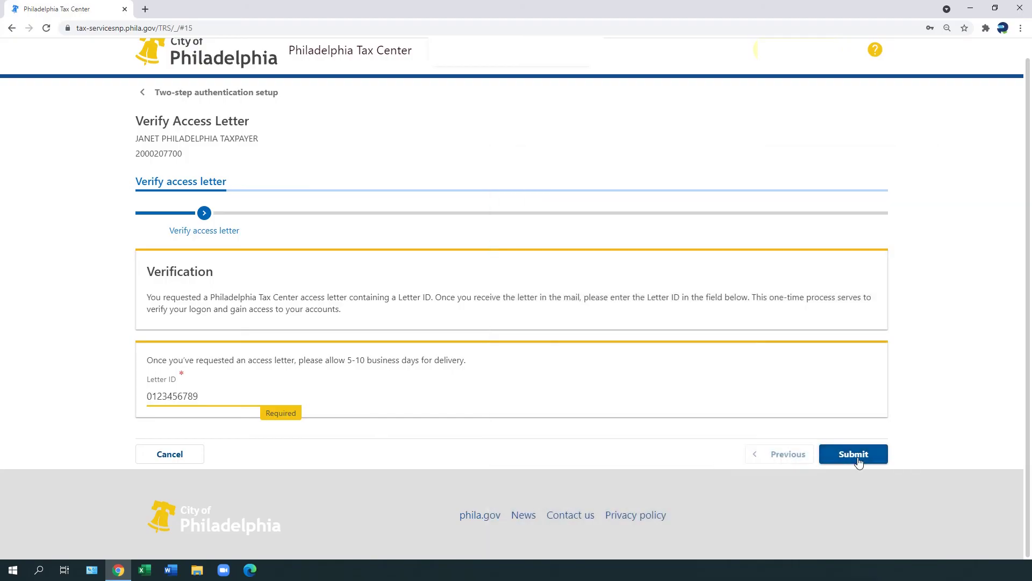
pyautogui.click(870, 462)
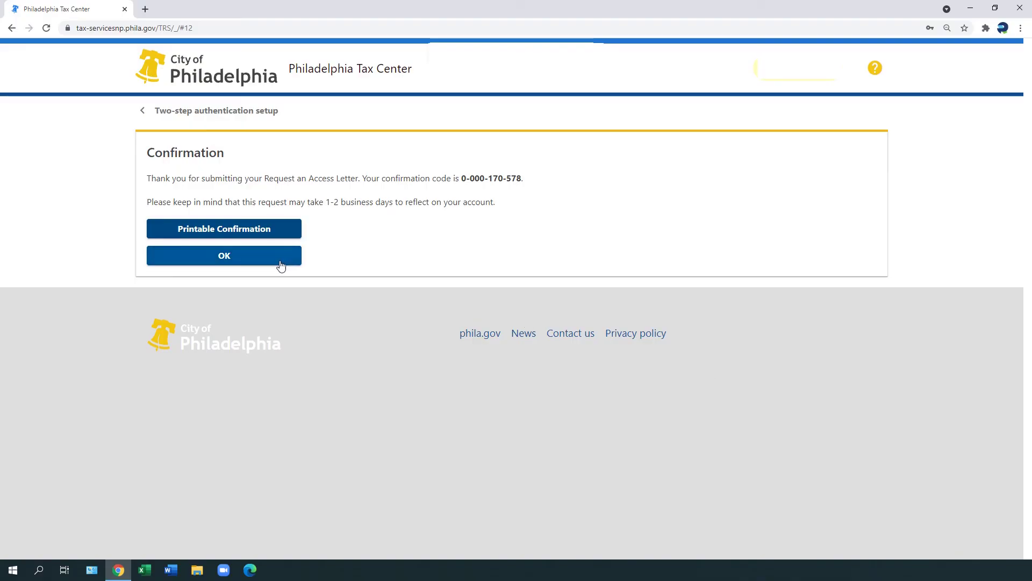
# Step: Dismiss the confirmation to show the Summary with the School Income Tax $194.00 balance
pyautogui.click(280, 264)
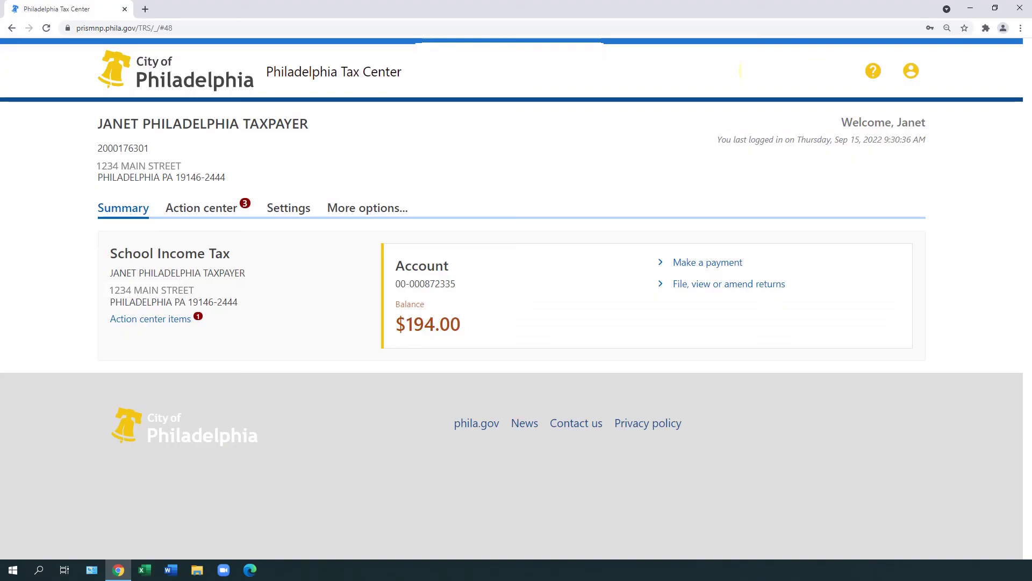